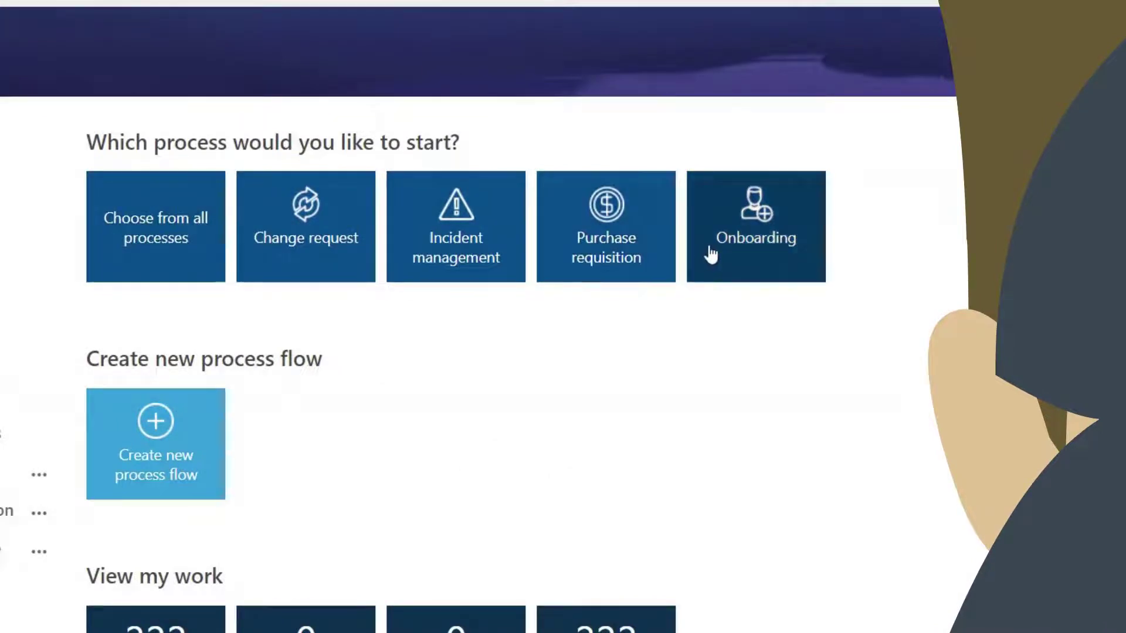
click(728, 250)
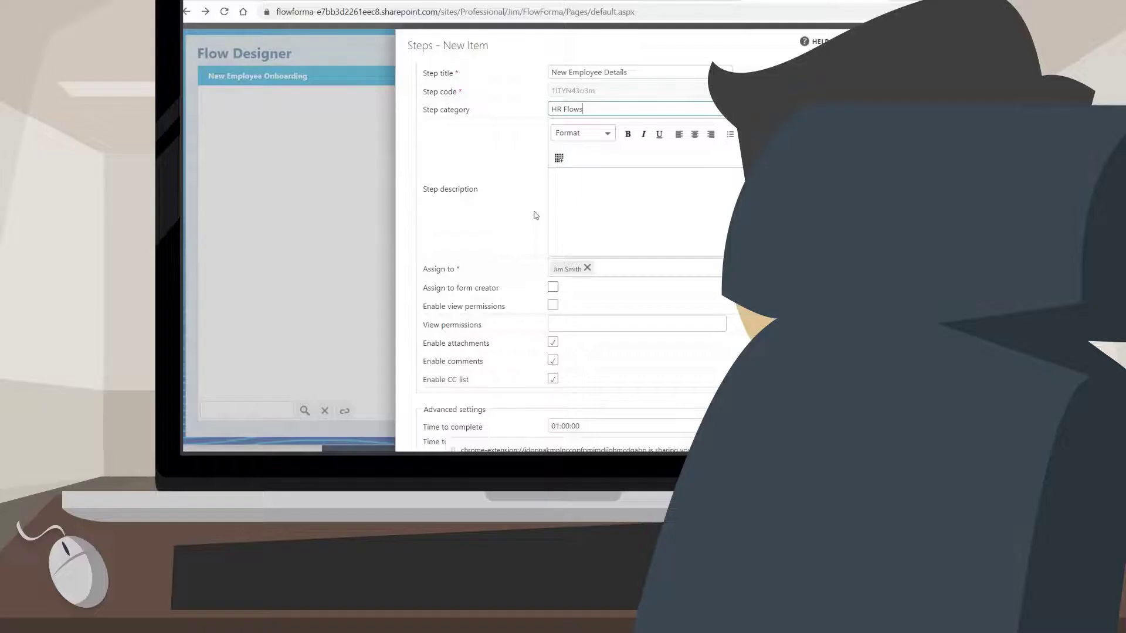
scroll(535, 215, down, 1)
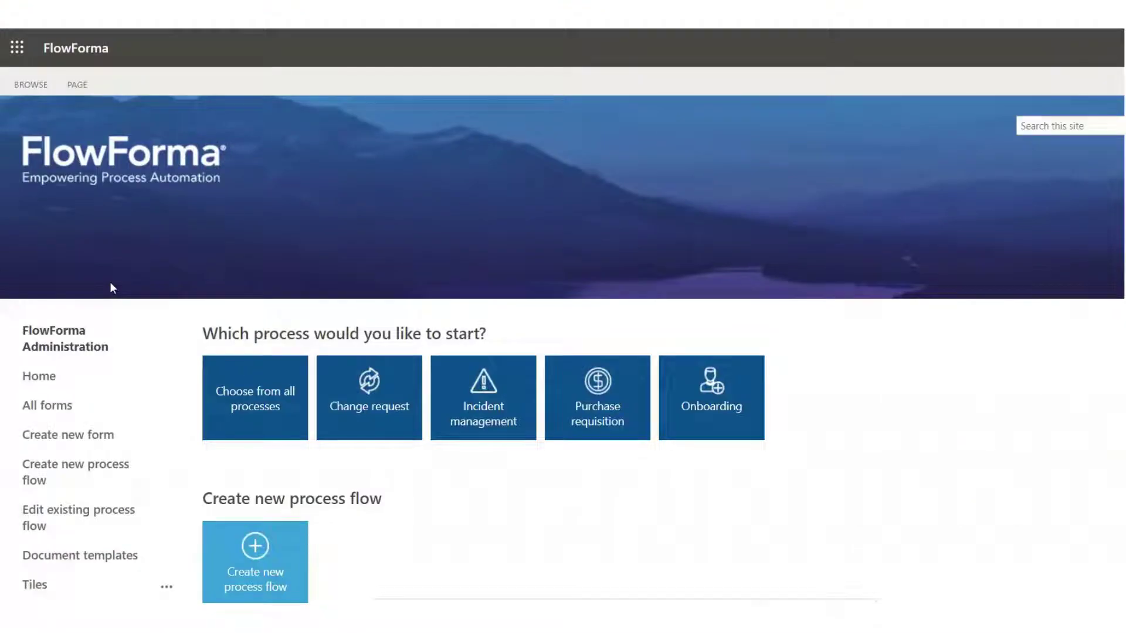
Create the New Employee Onboarding flow in group HR with the chosen flow administrator and prefix NE-Onboard_
scroll(111, 284, down, 2)
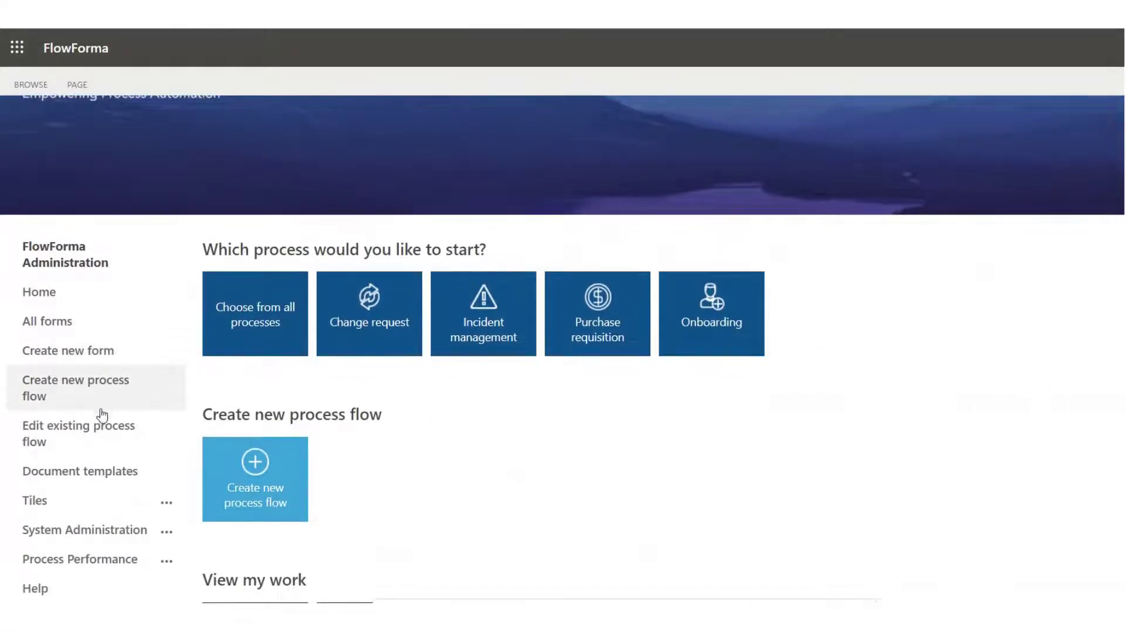
scroll(103, 470, down, 2)
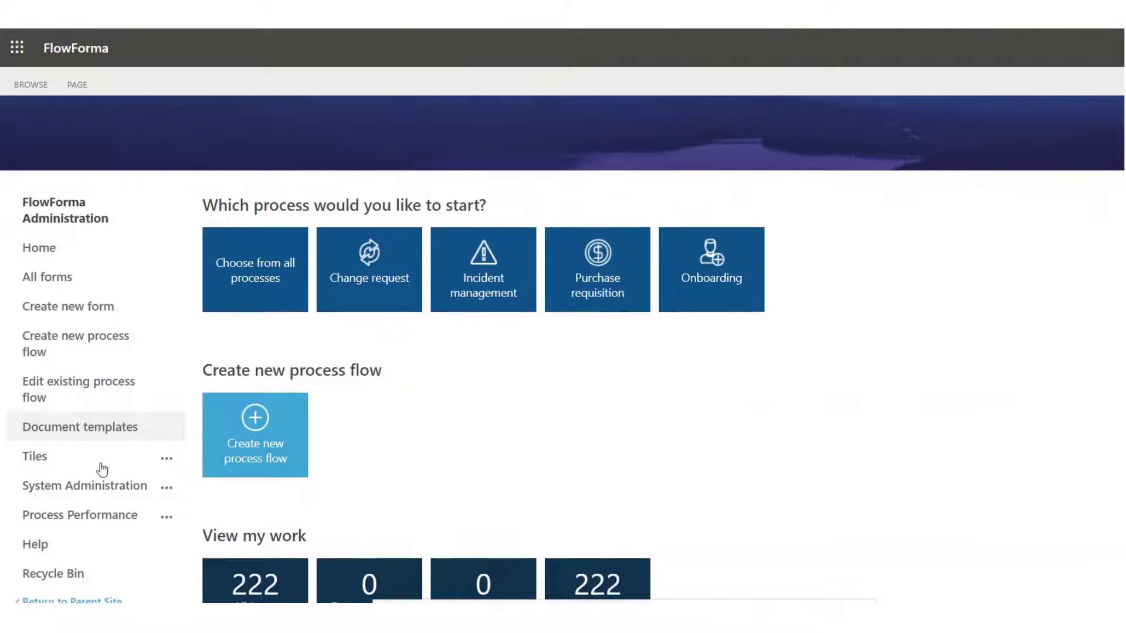
scroll(103, 469, down, 1)
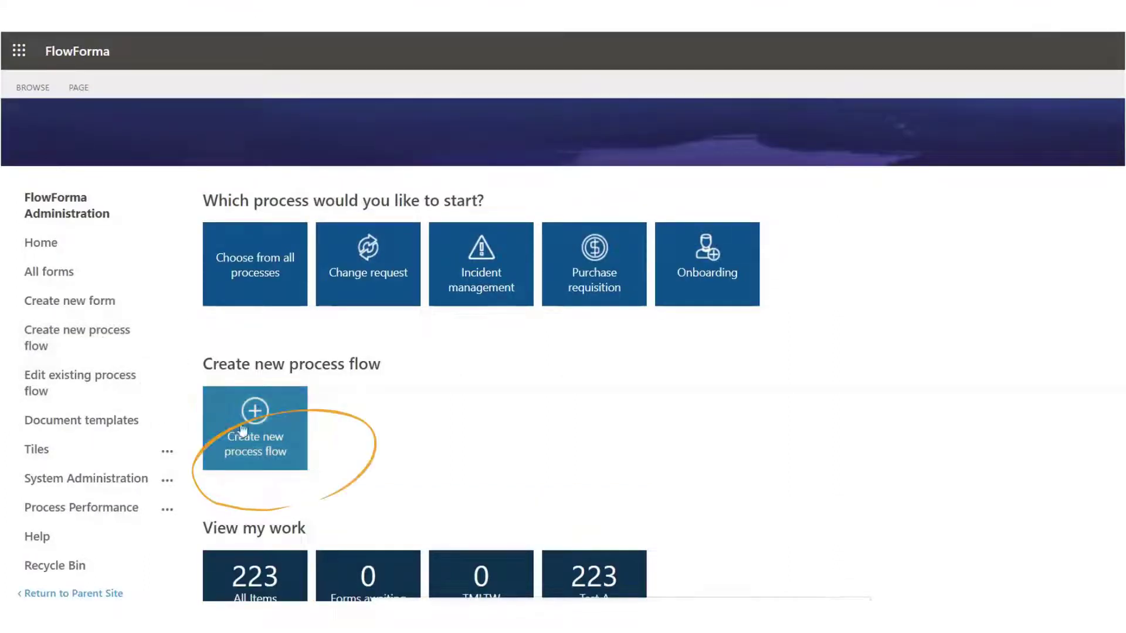
click(261, 416)
click(593, 305)
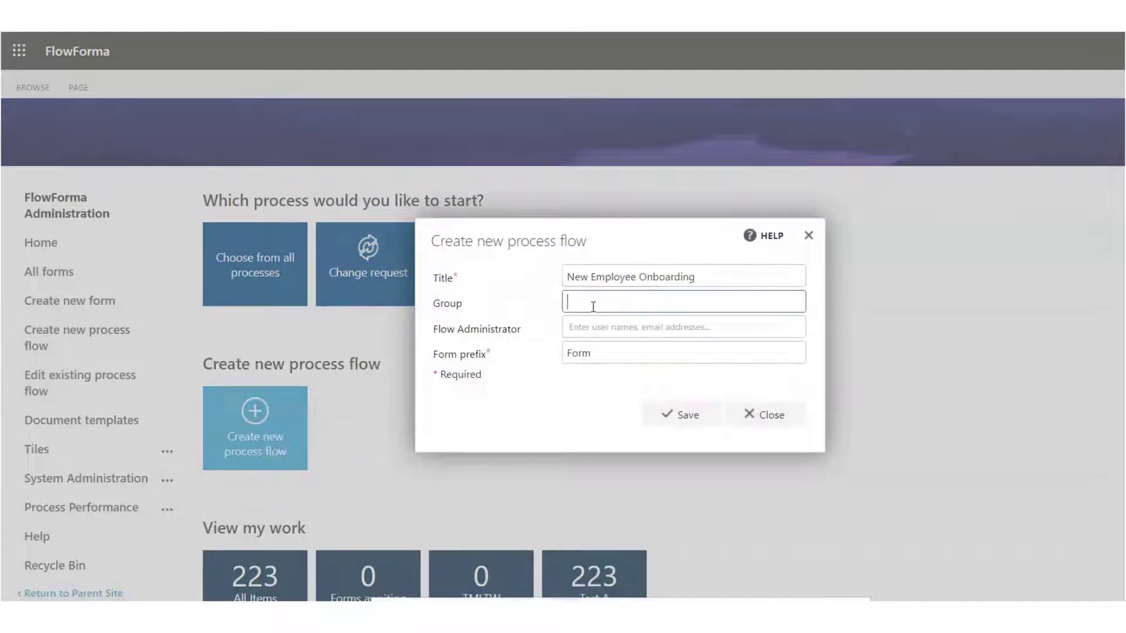
click(598, 324)
text(Jim)
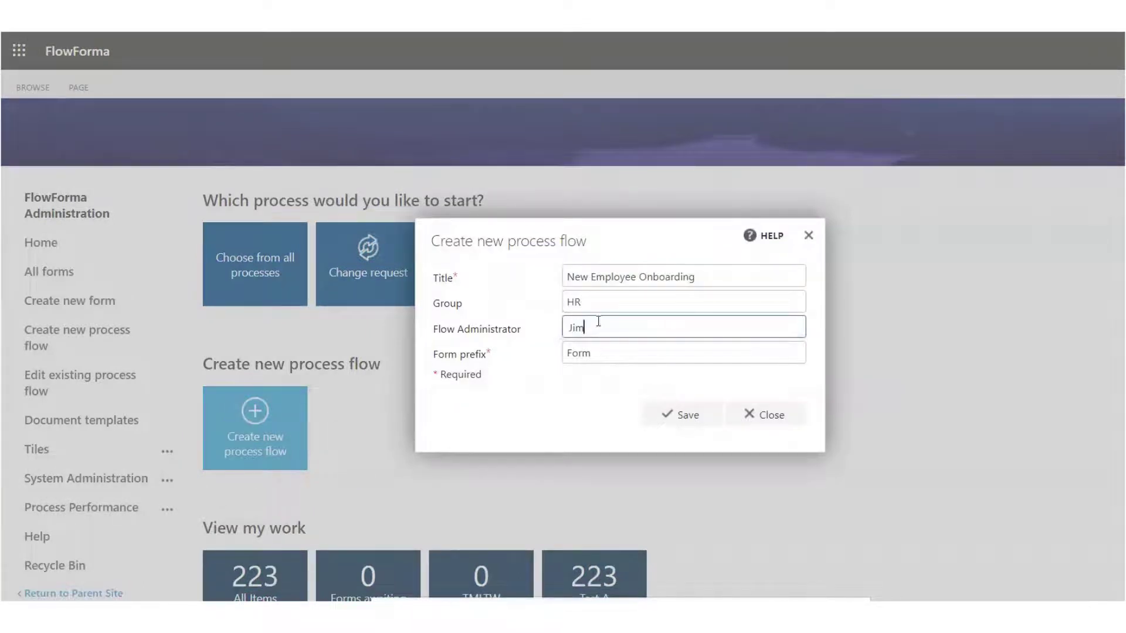
click(598, 321)
text(Jim Smith)
click(604, 355)
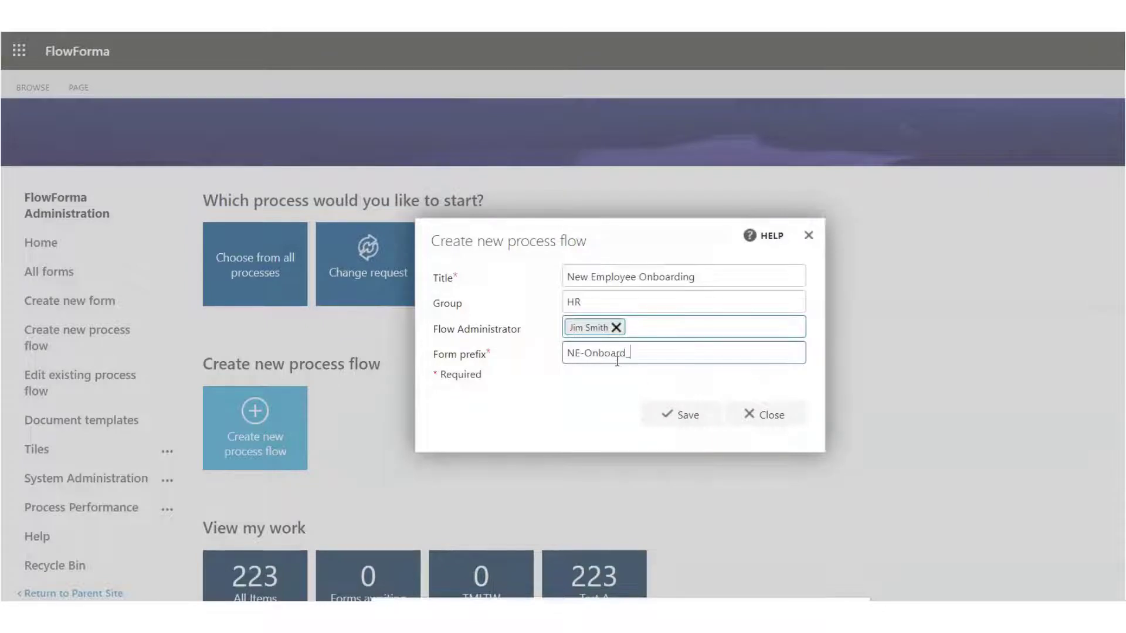
click(684, 416)
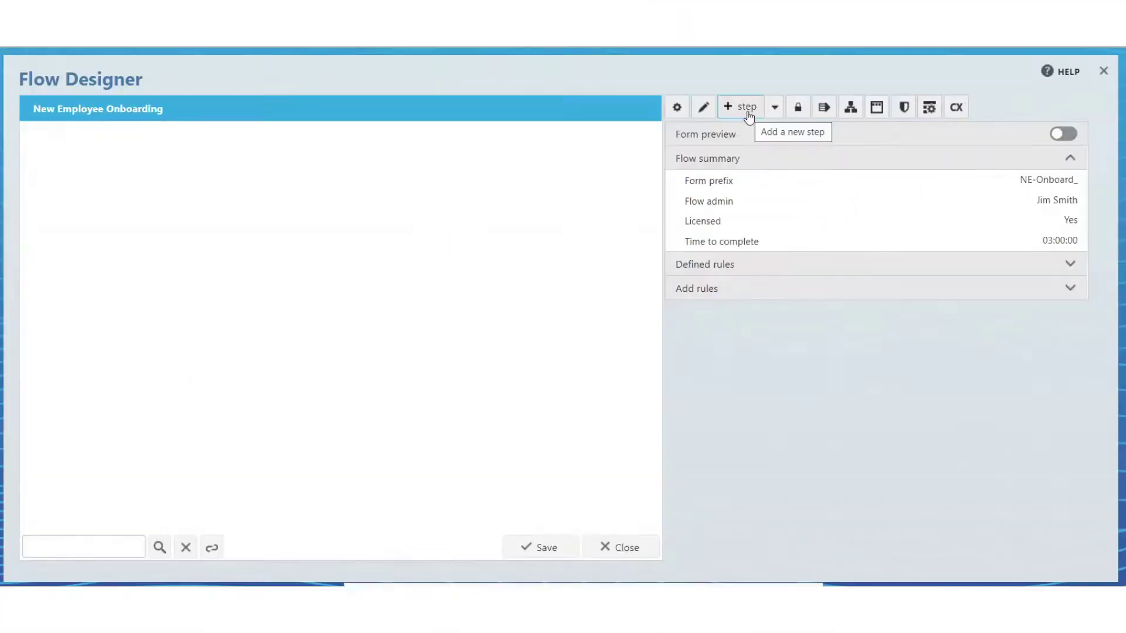
Add a New Employee Details step in category HR Flows with comments and CC list disabled
click(749, 115)
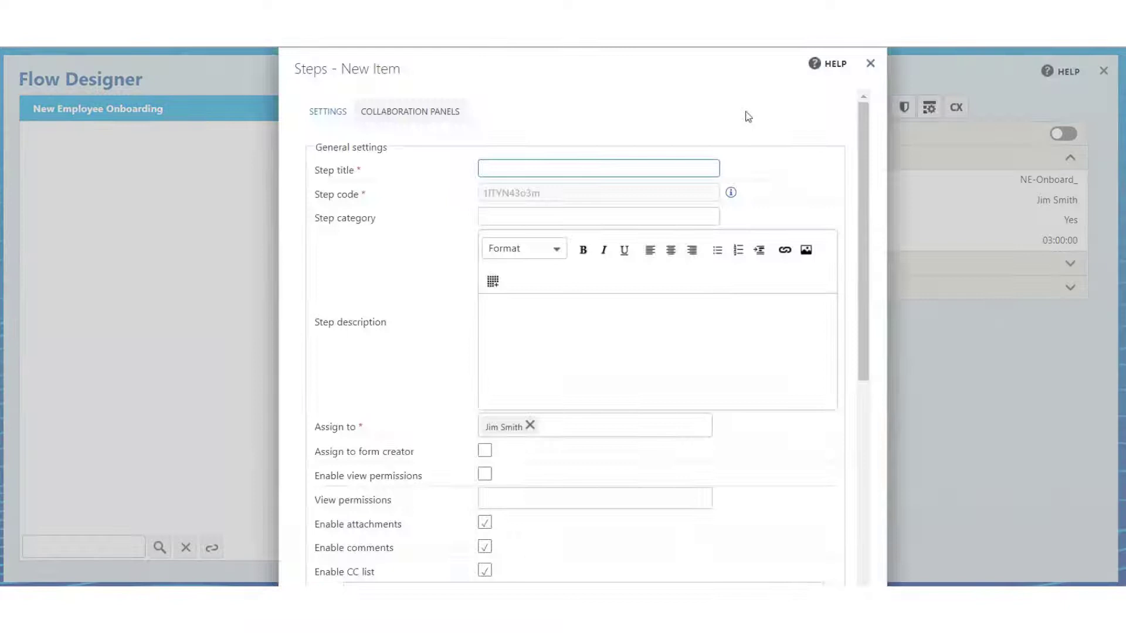
click(601, 169)
text(New Employee Details)
key(Tab)
text(HR Flows)
scroll(460, 286, down, 2)
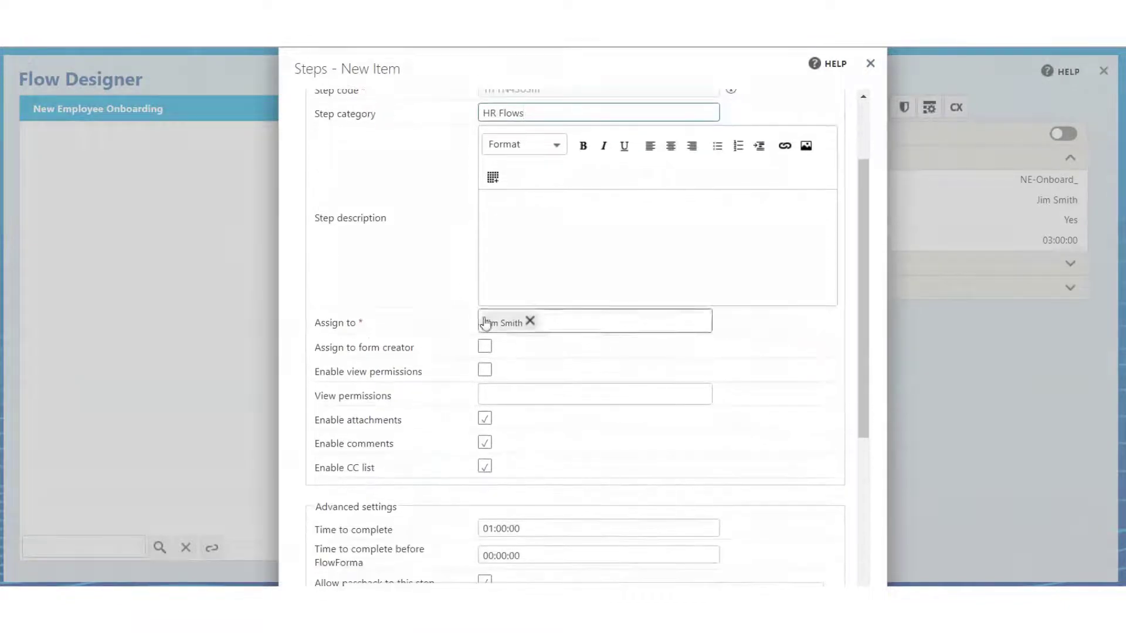
scroll(430, 322, down, 2)
click(484, 335)
click(484, 312)
scroll(560, 341, down, 2)
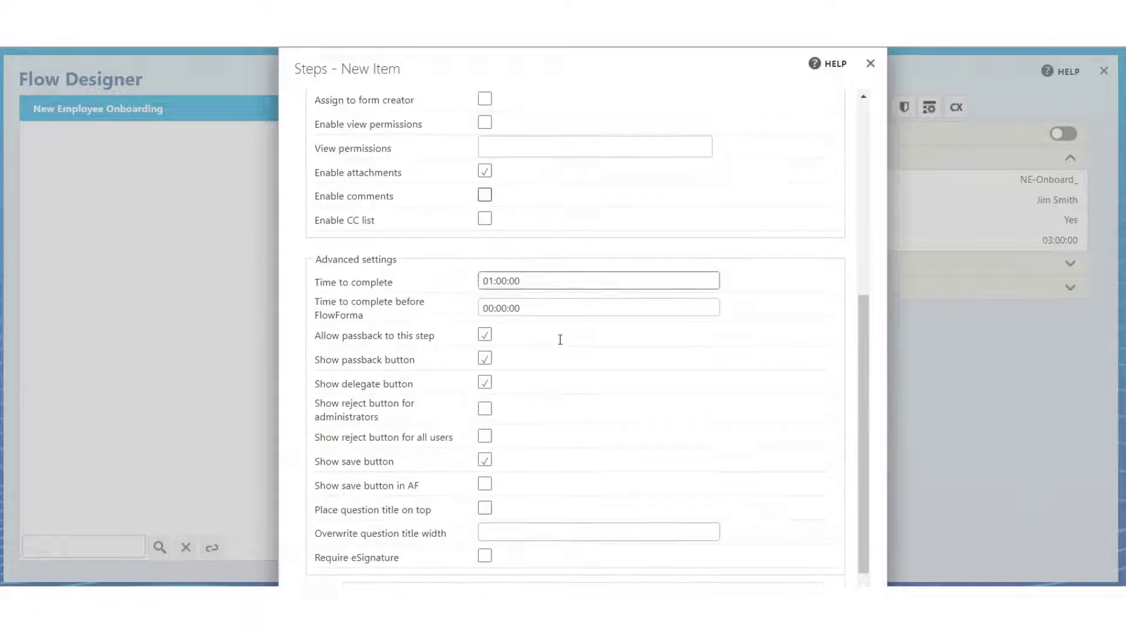
scroll(560, 340, down, 1)
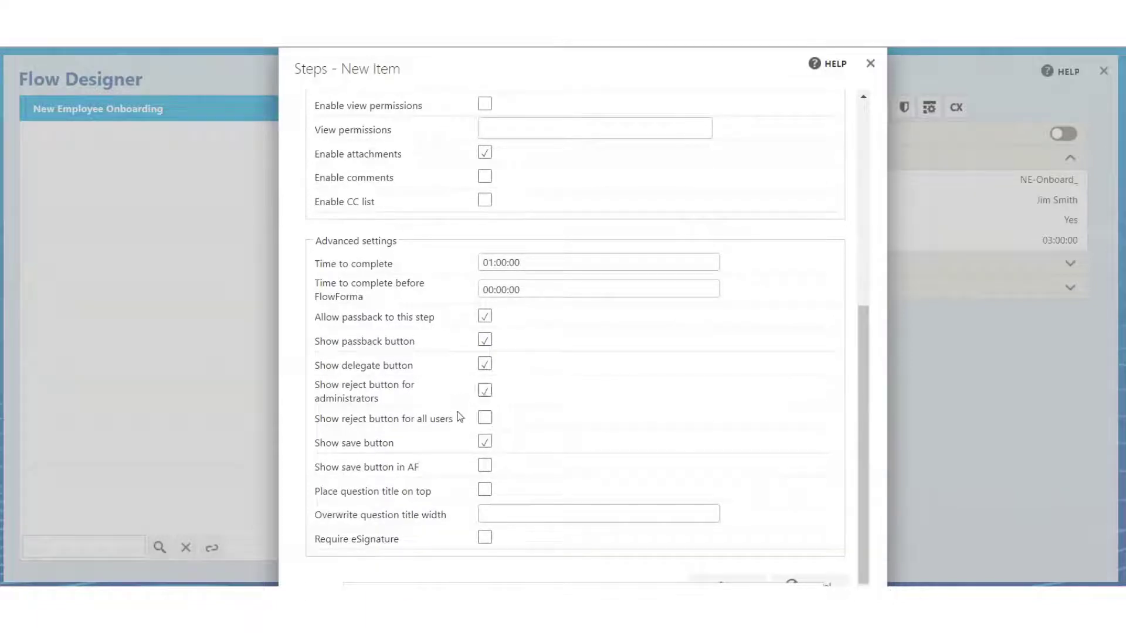
click(780, 581)
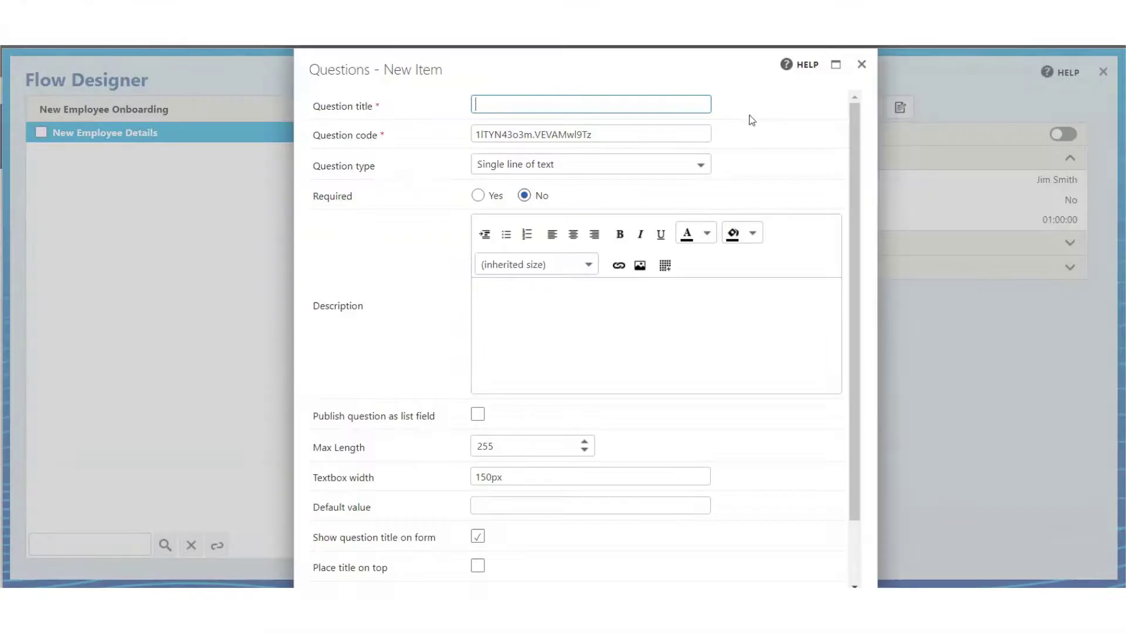
Enter the Employee Name and Period of Employment question titles and review their question type options
text(E)
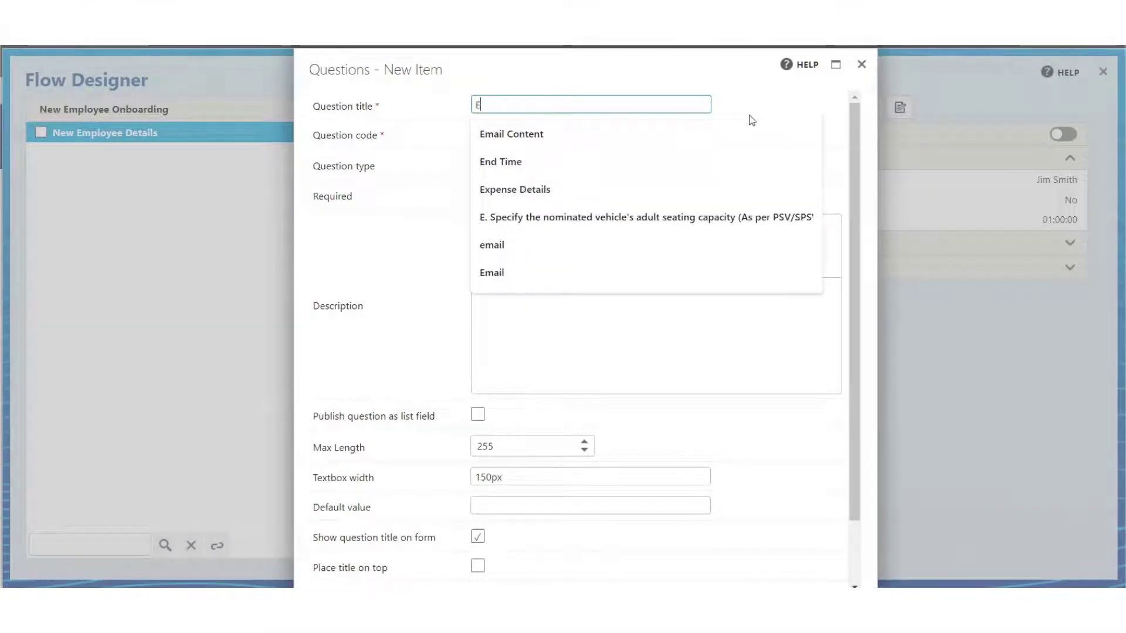
text(mployee Name)
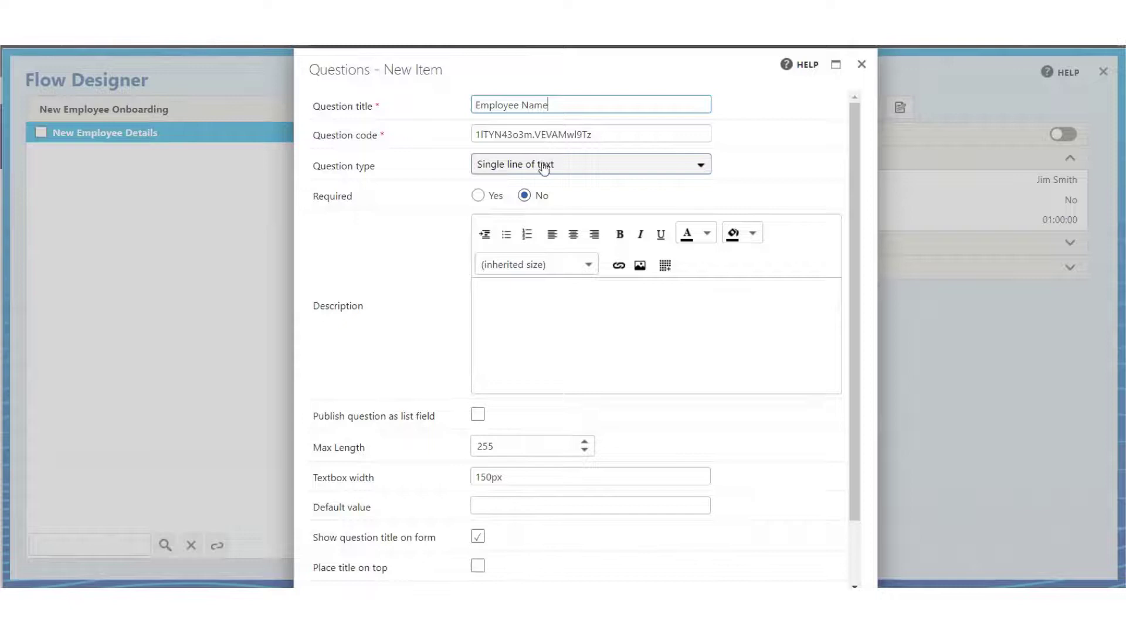
text(E)
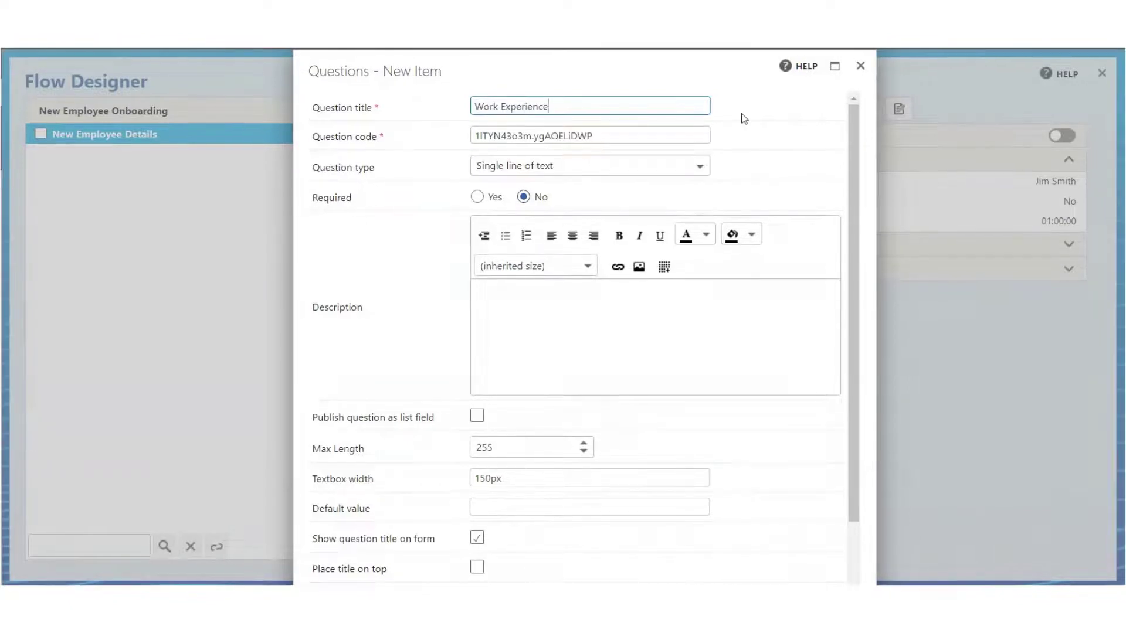
click(680, 167)
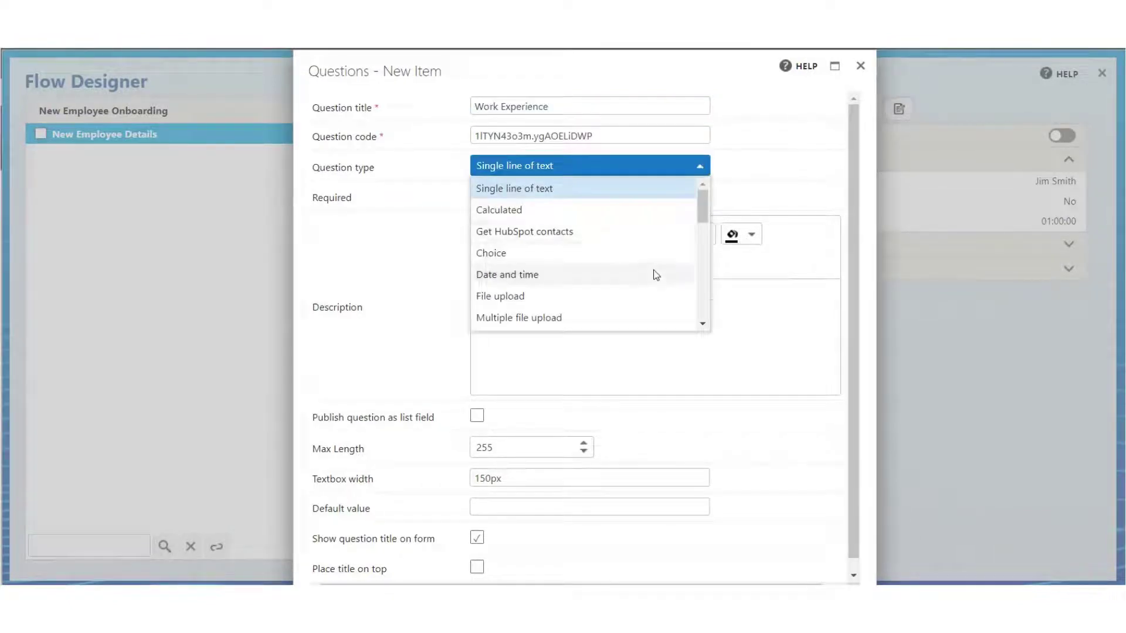
scroll(653, 309, down, 3)
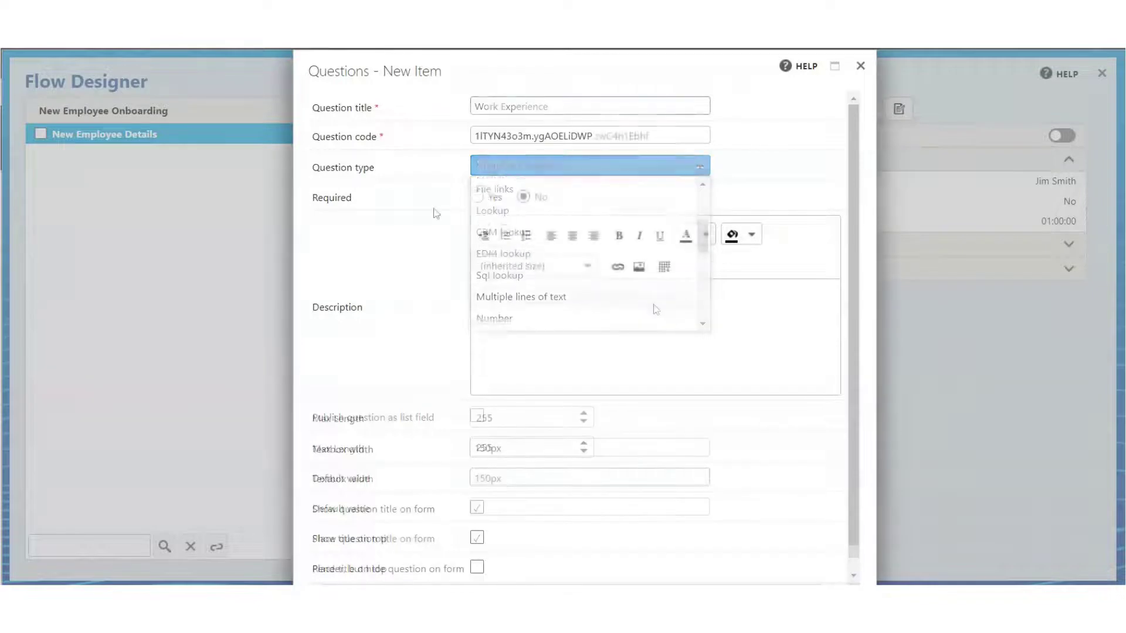
text(riod of)
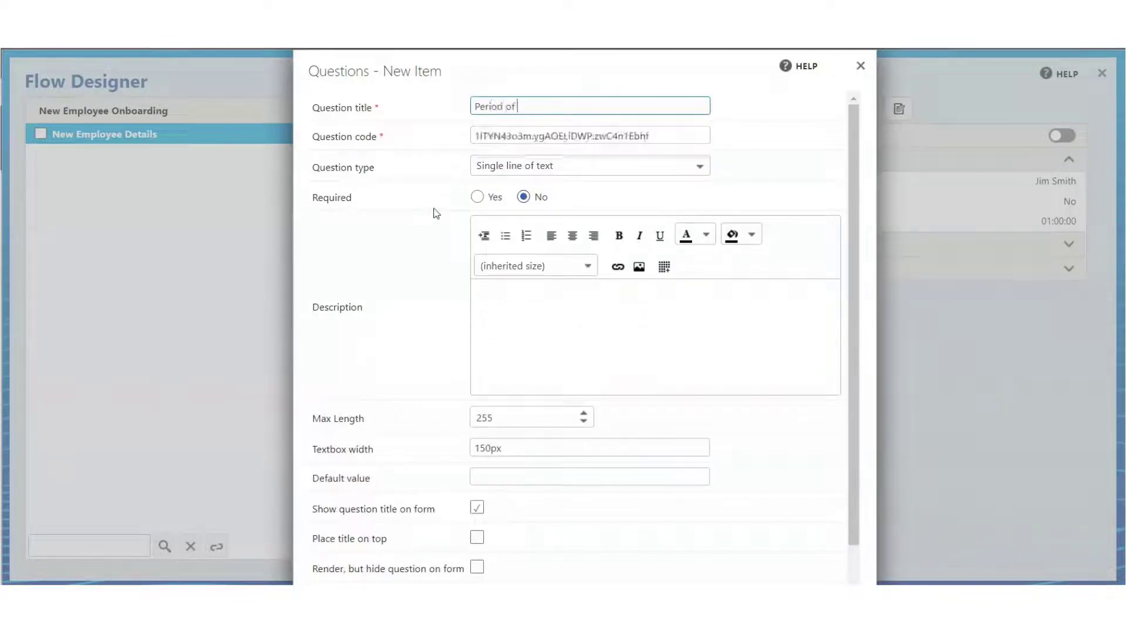
text( EMployment)
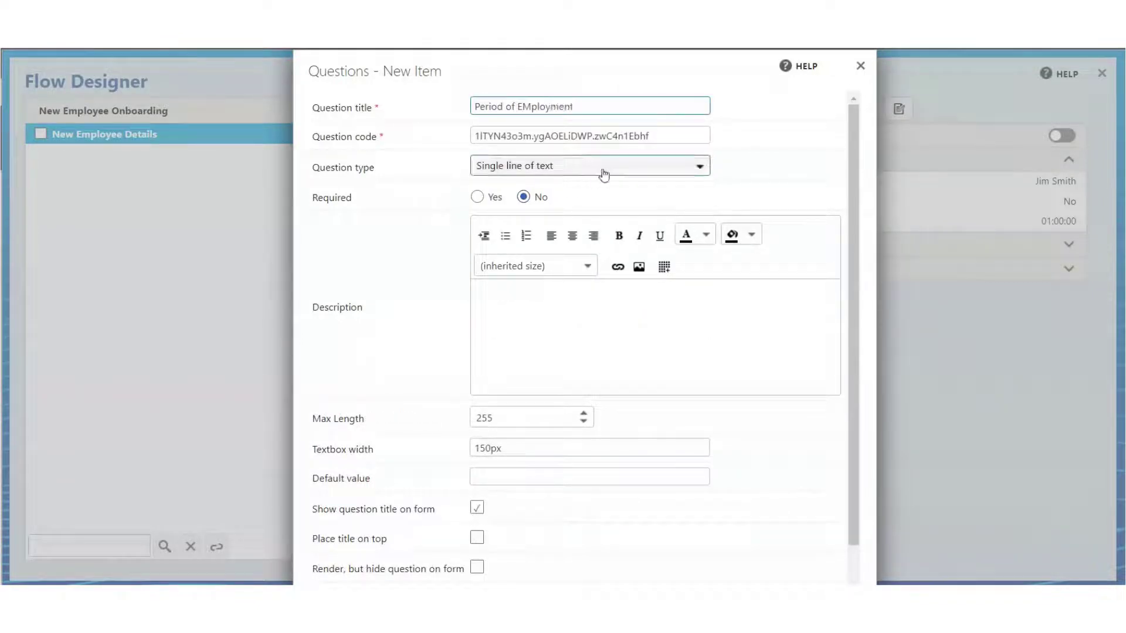
click(603, 171)
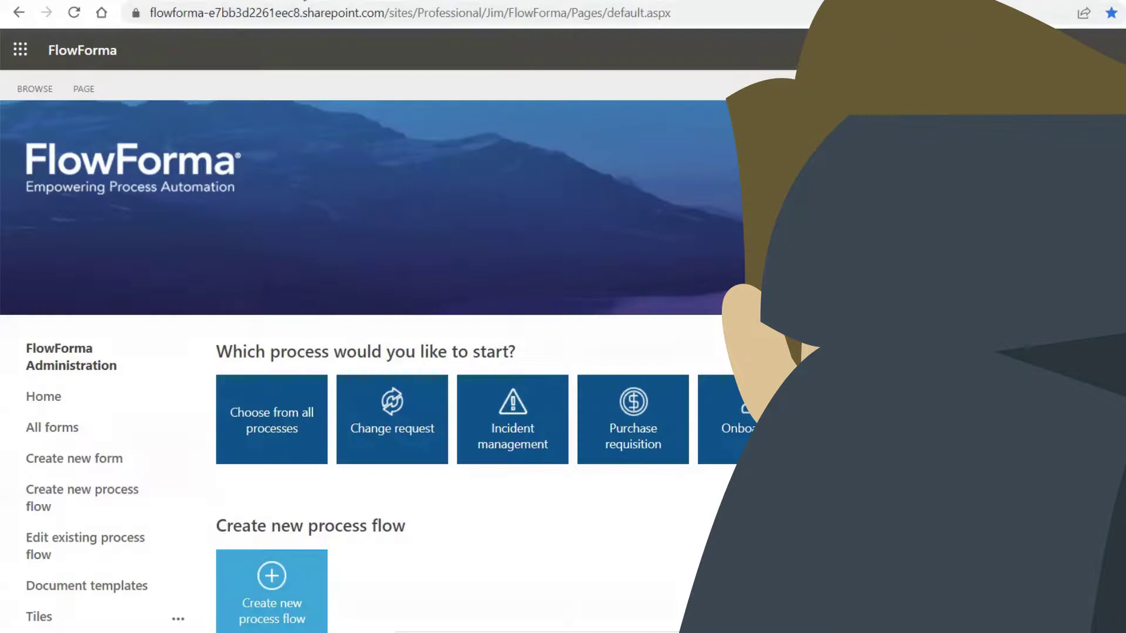
Go to the Document Templates library from the left navigation
scroll(79, 543, down, 1)
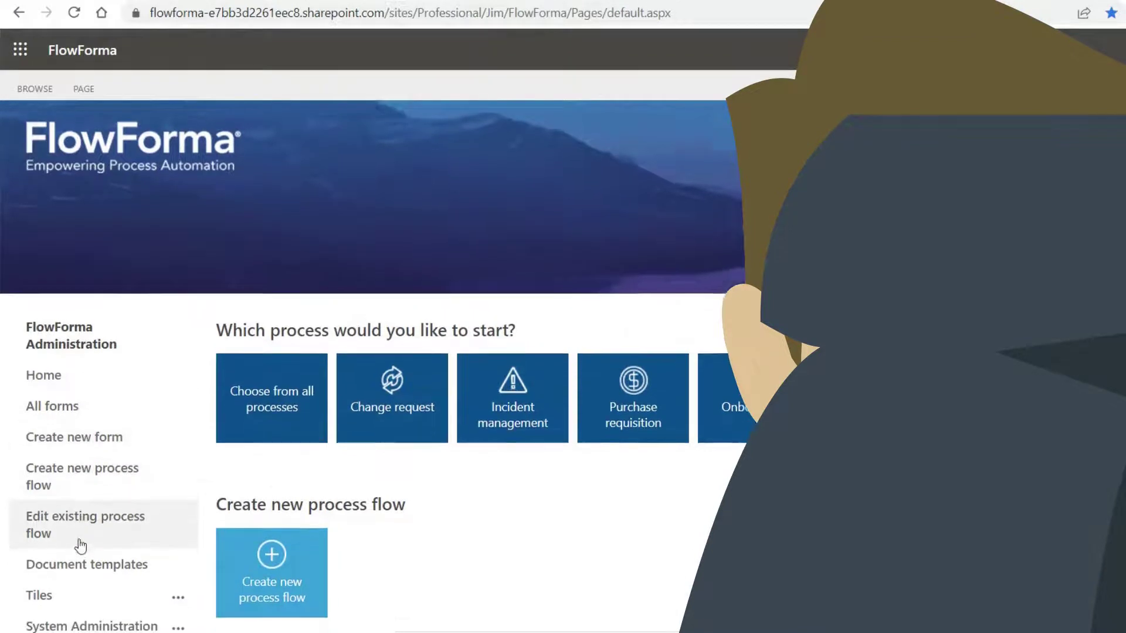
click(80, 542)
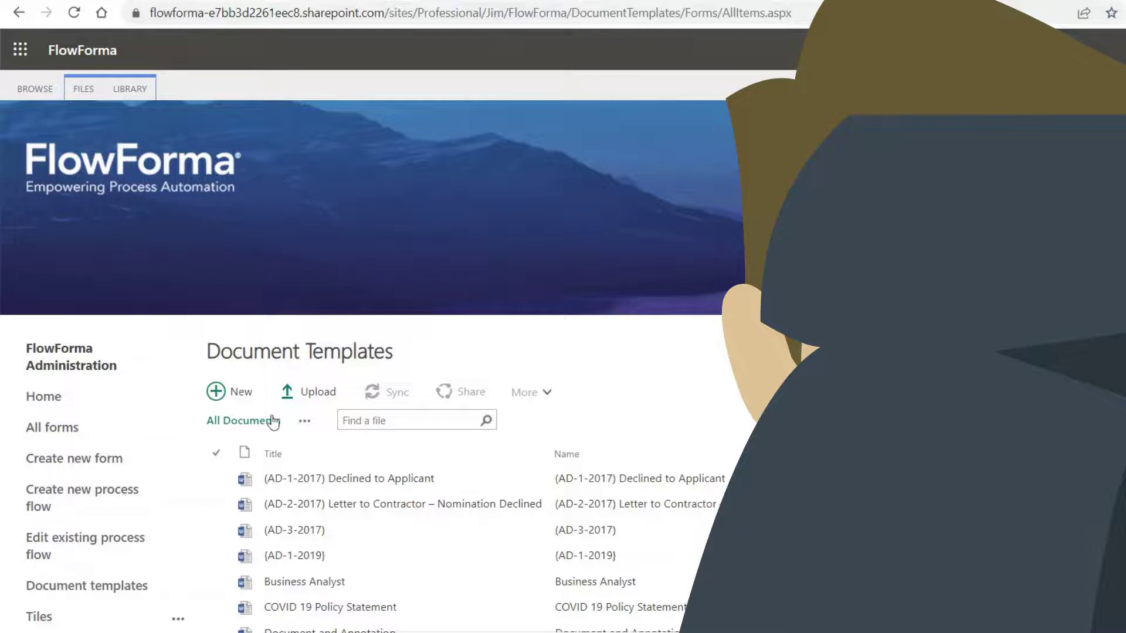
Upload the Onboarding Form Word file into the Document Templates library
click(312, 392)
click(624, 269)
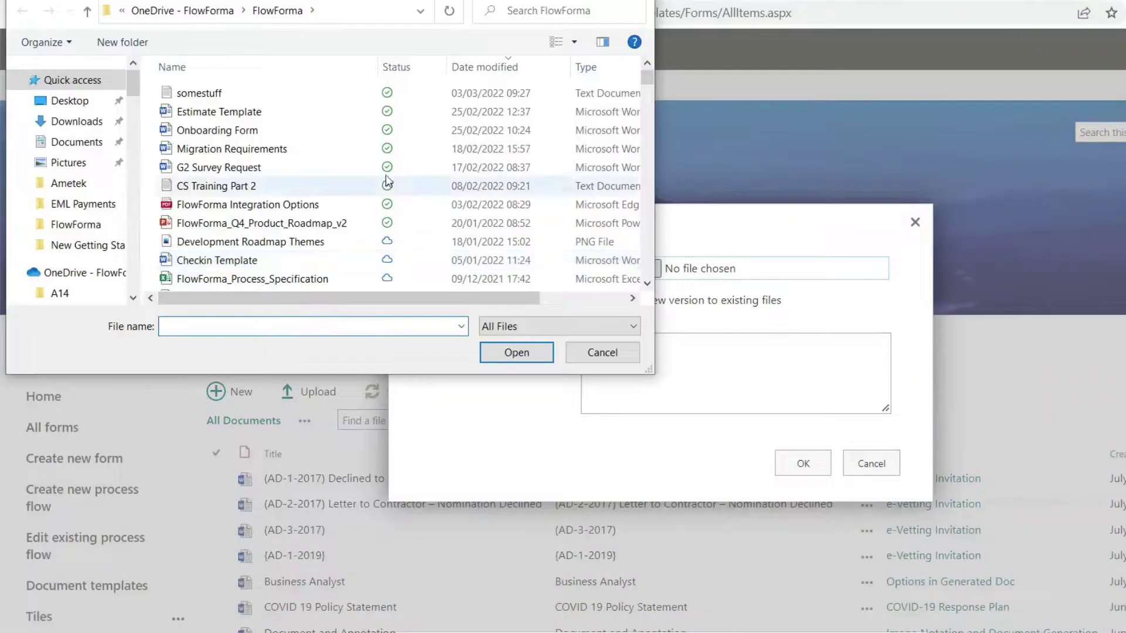
click(254, 131)
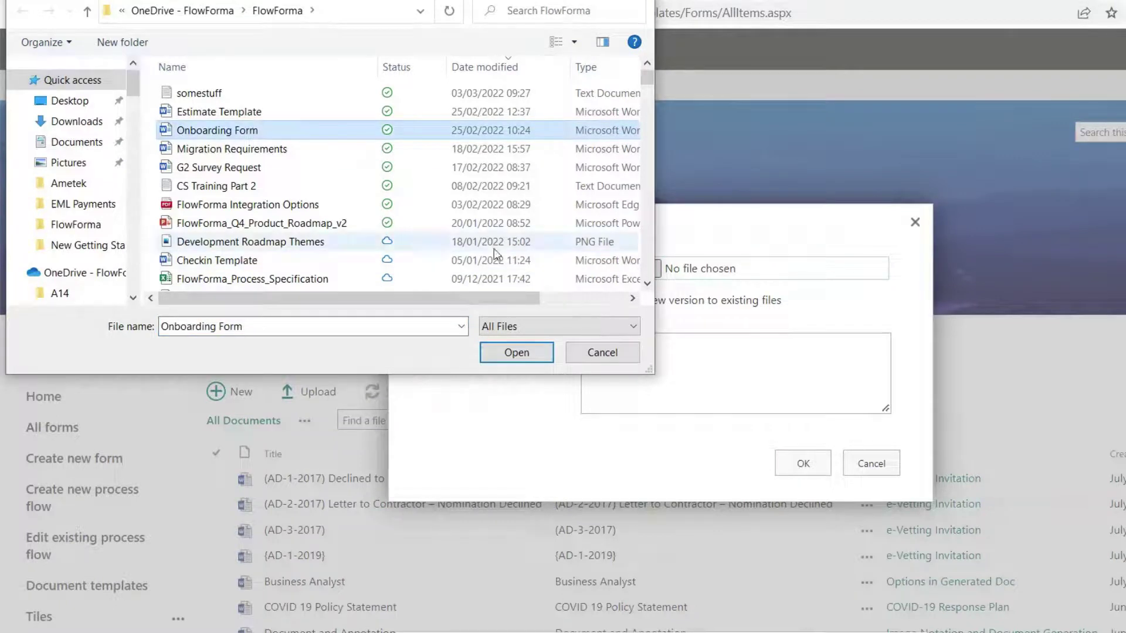
click(516, 355)
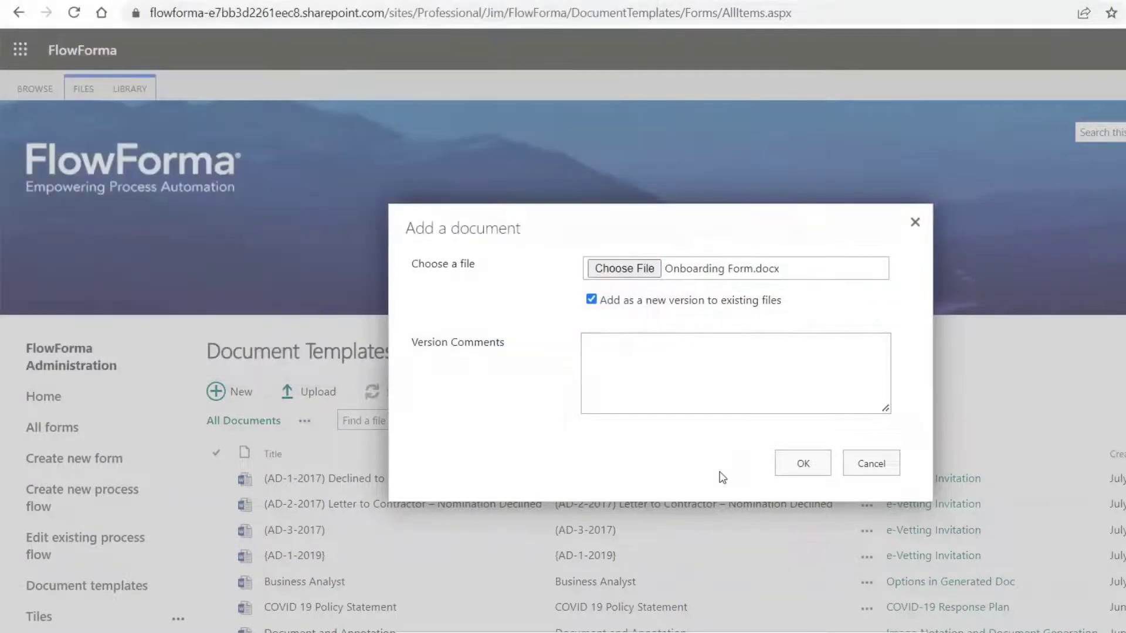
click(803, 467)
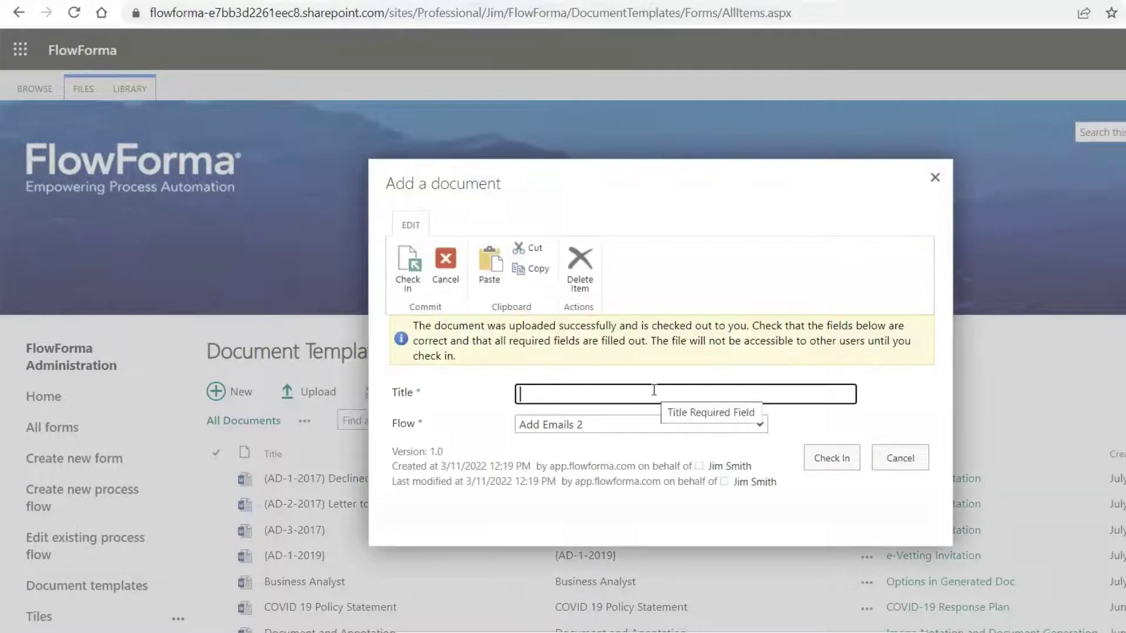
Title the template 'Onboarding Document' and link it to the Onboarding flow
text(Onboarding)
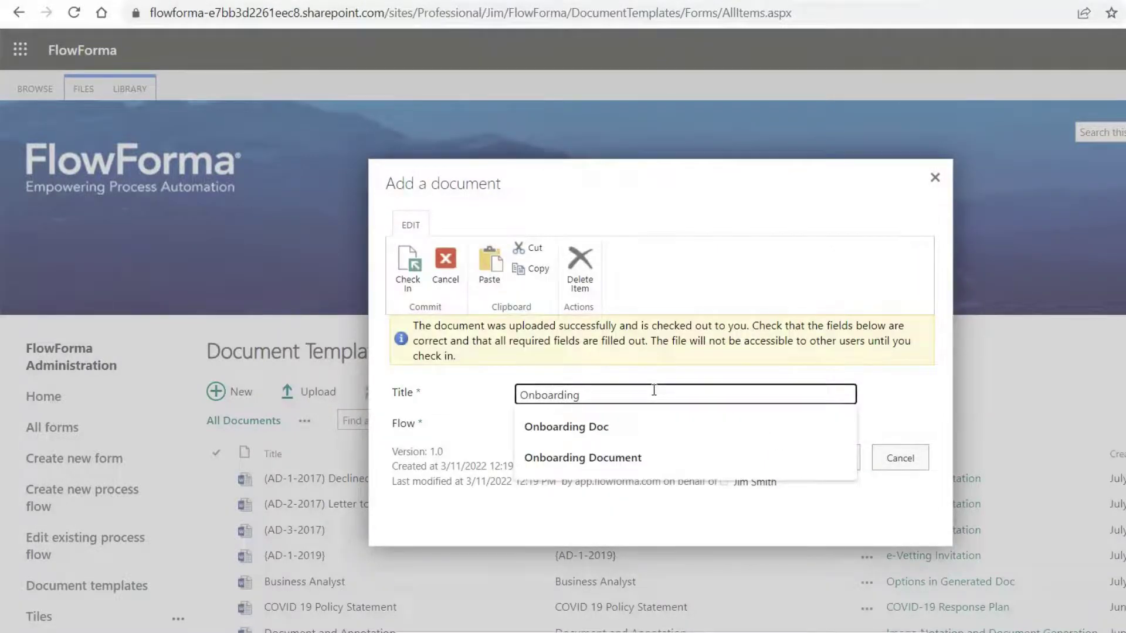
text( Document)
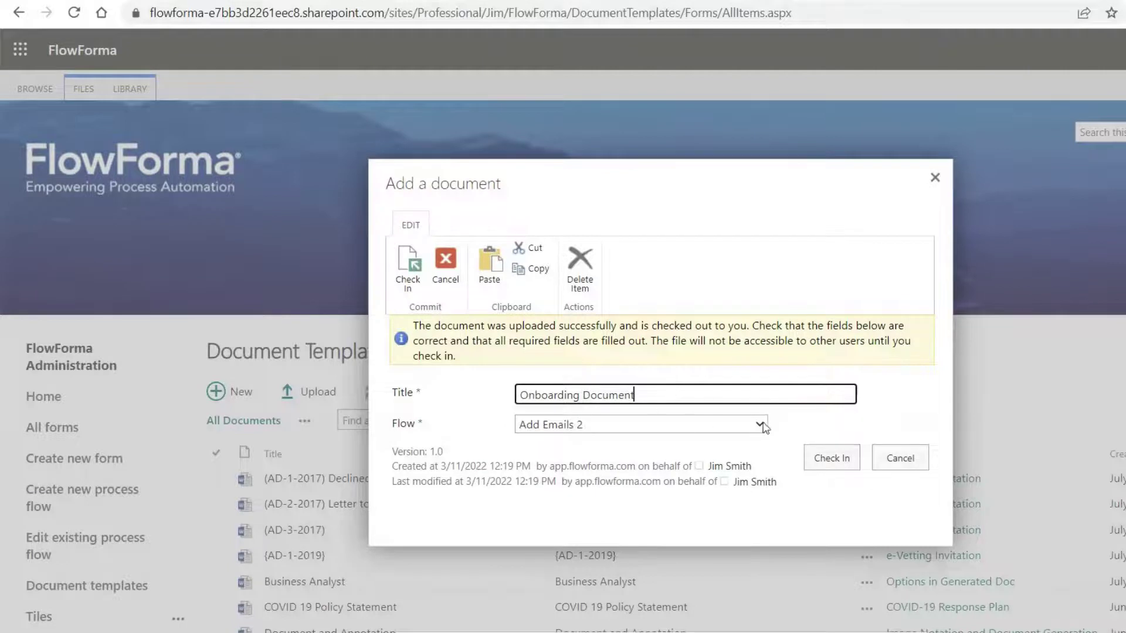
click(760, 425)
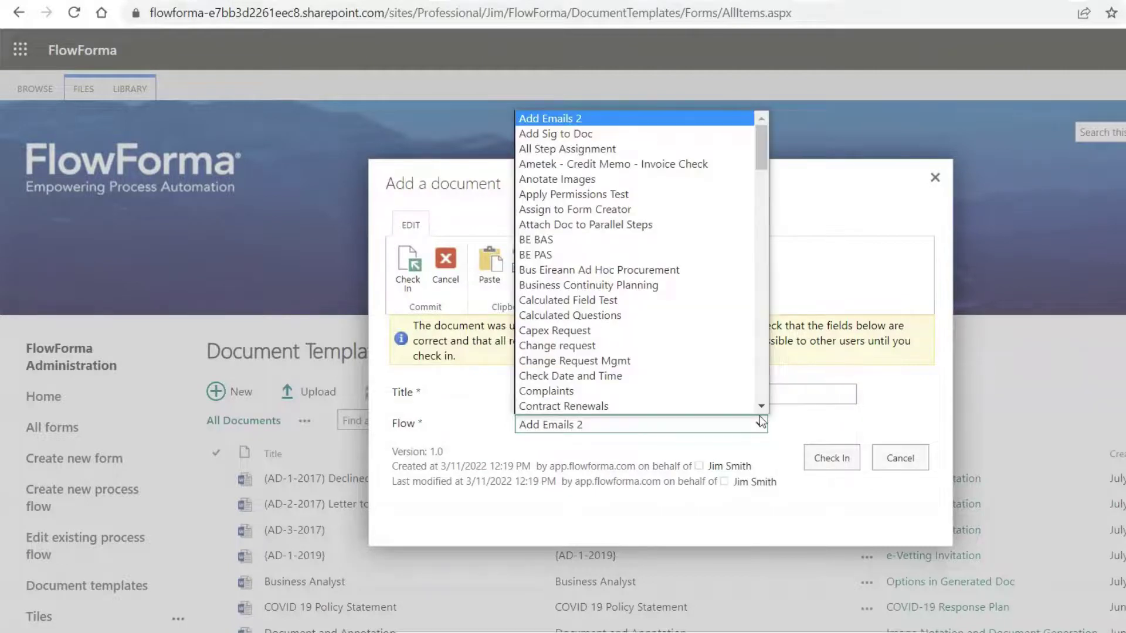
key(o)
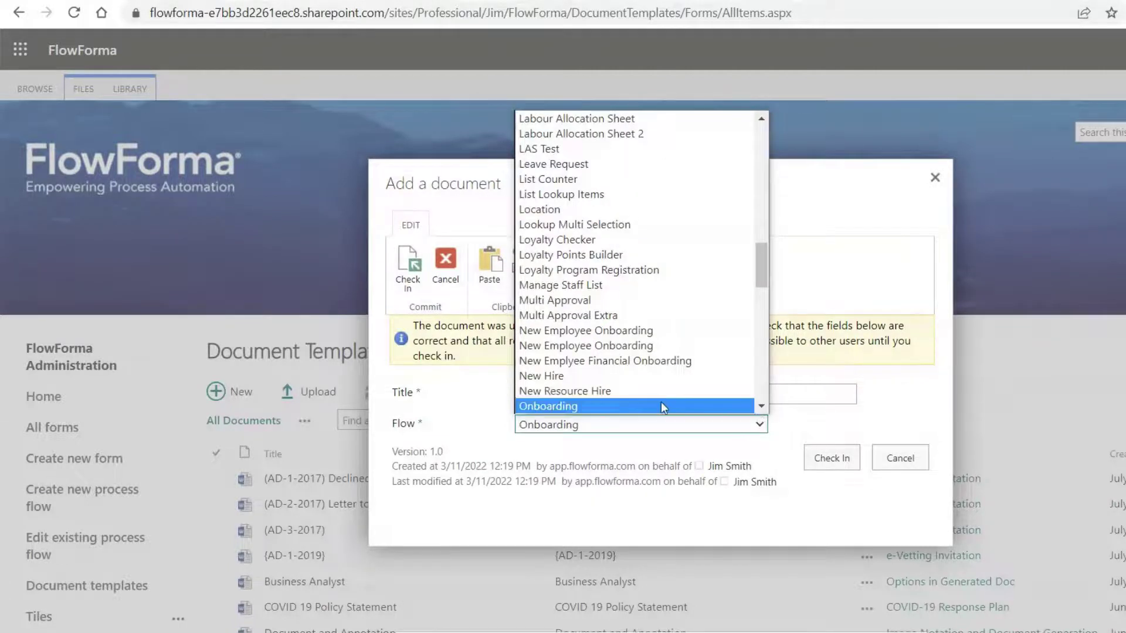
scroll(660, 402, down, 1)
click(606, 359)
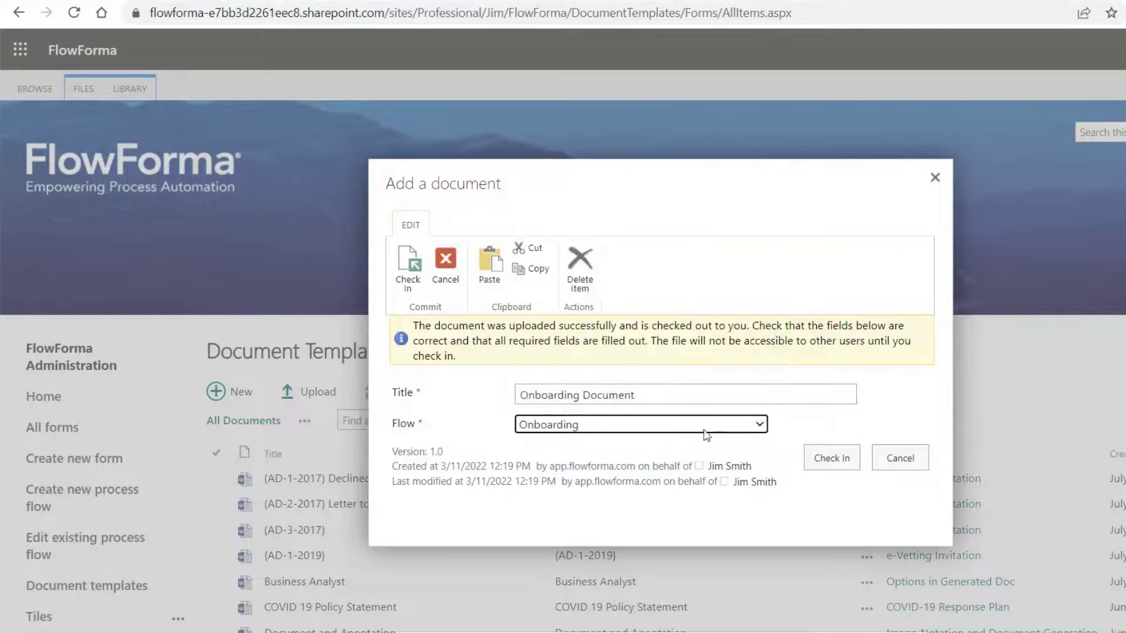
Insert the Mobile Phone Answer placeholder into the empty Contact Number cell via the FlowForma panel
click(550, 66)
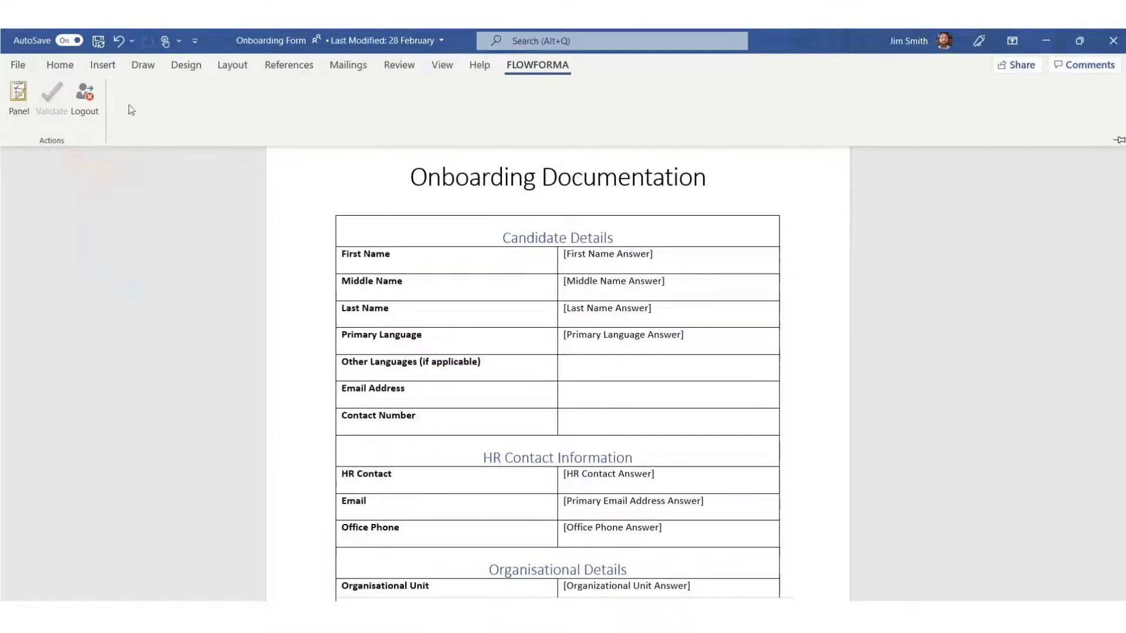
click(18, 97)
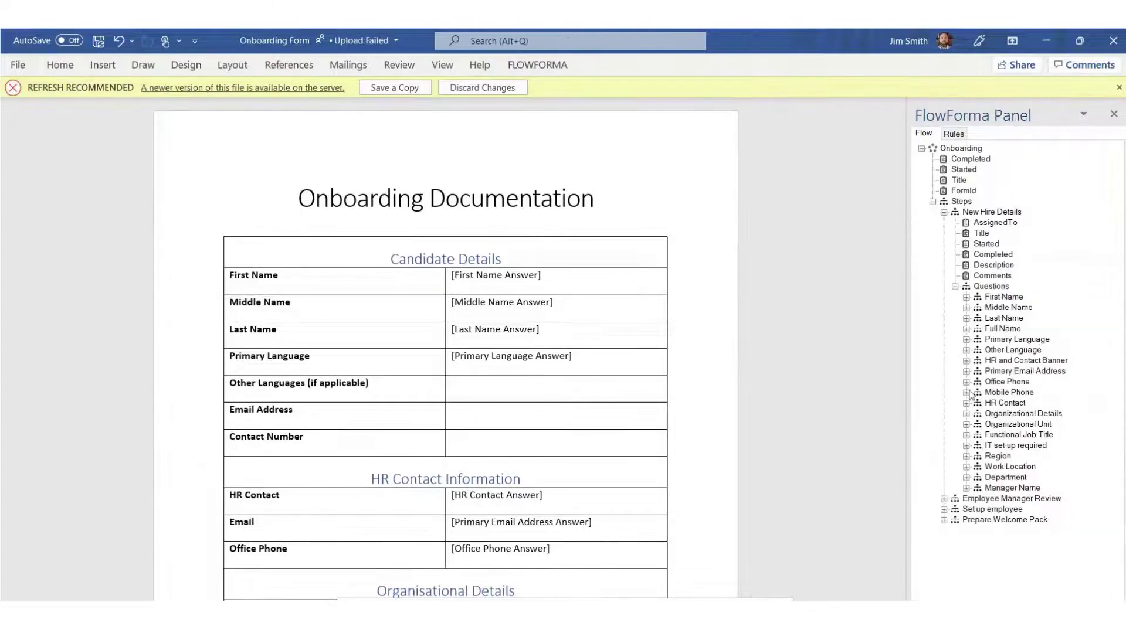
click(967, 392)
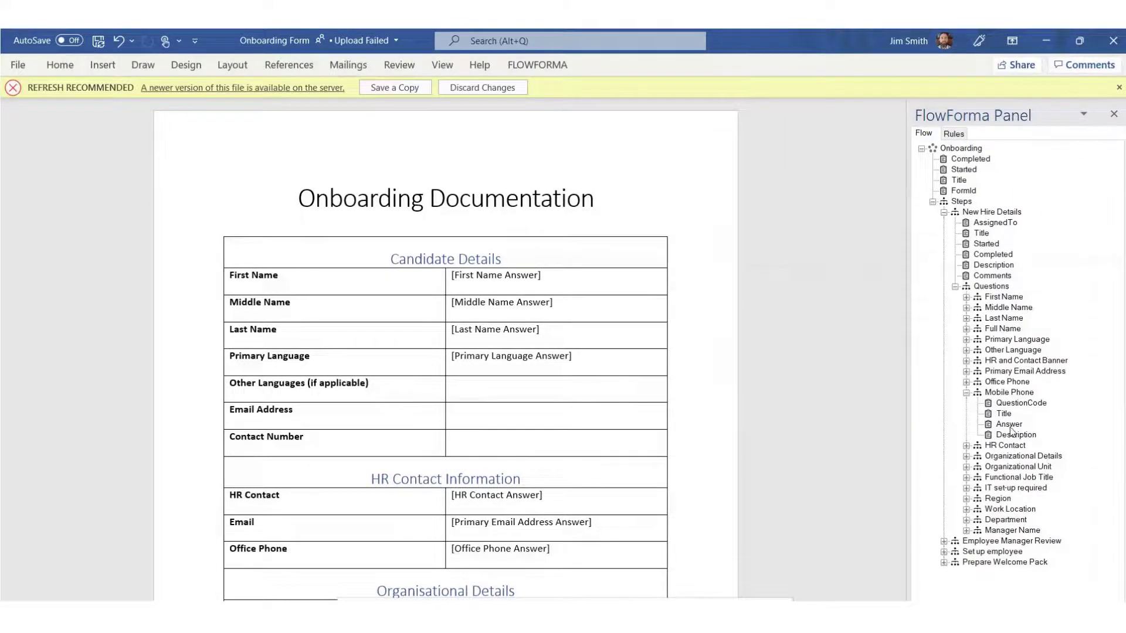
click(503, 444)
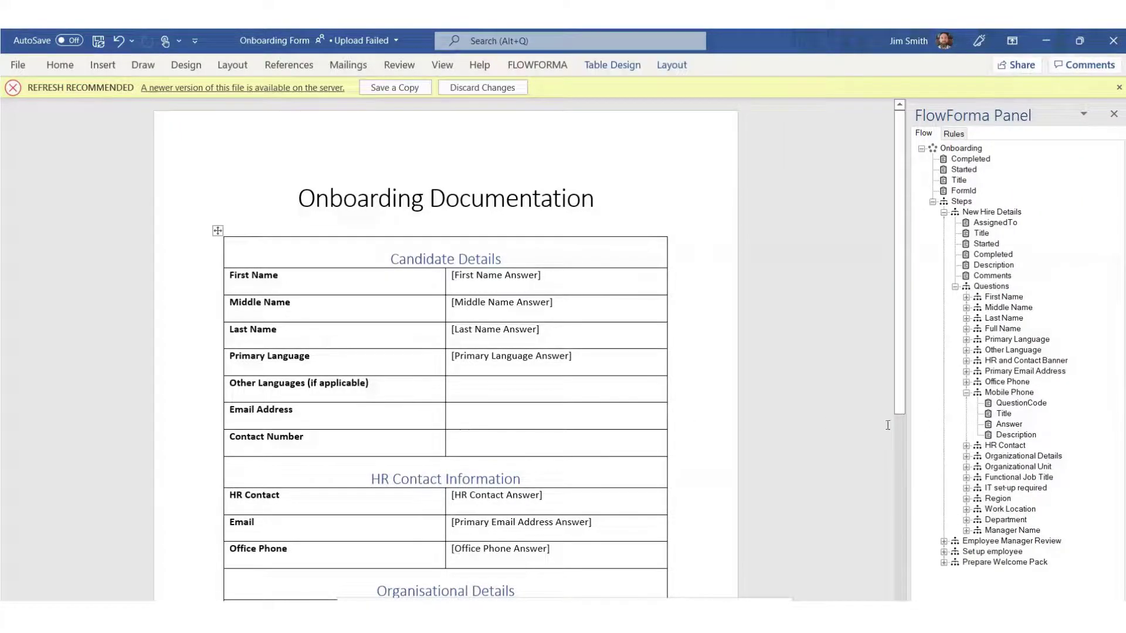
click(1014, 426)
double_click(1010, 424)
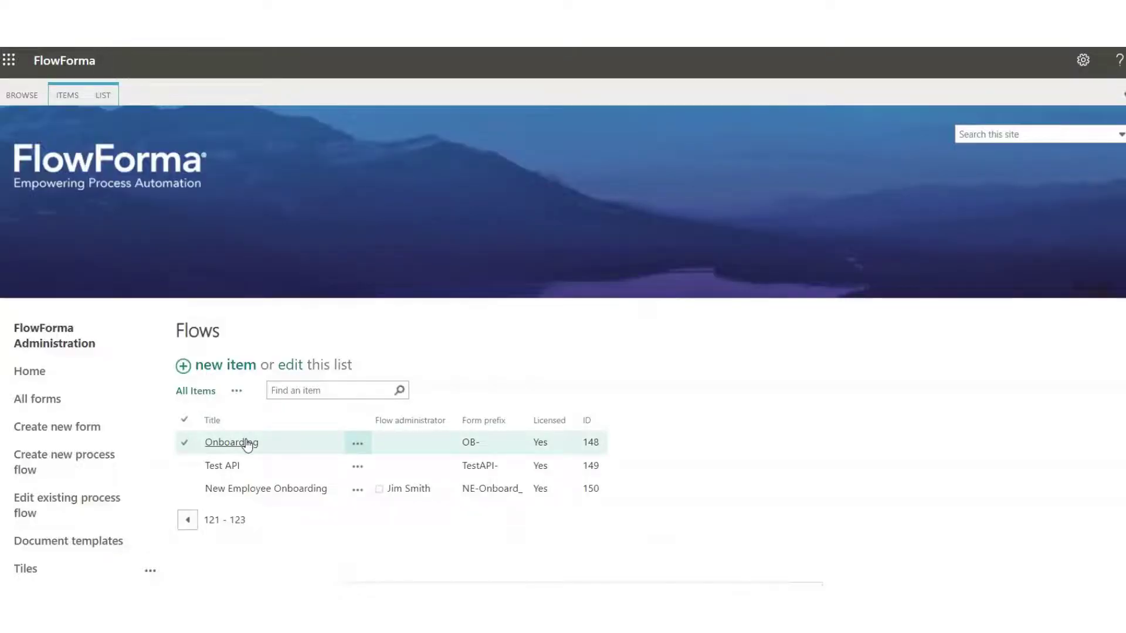
In the Onboarding flow, select the New Hire Details step and browse to Communications rules
click(247, 444)
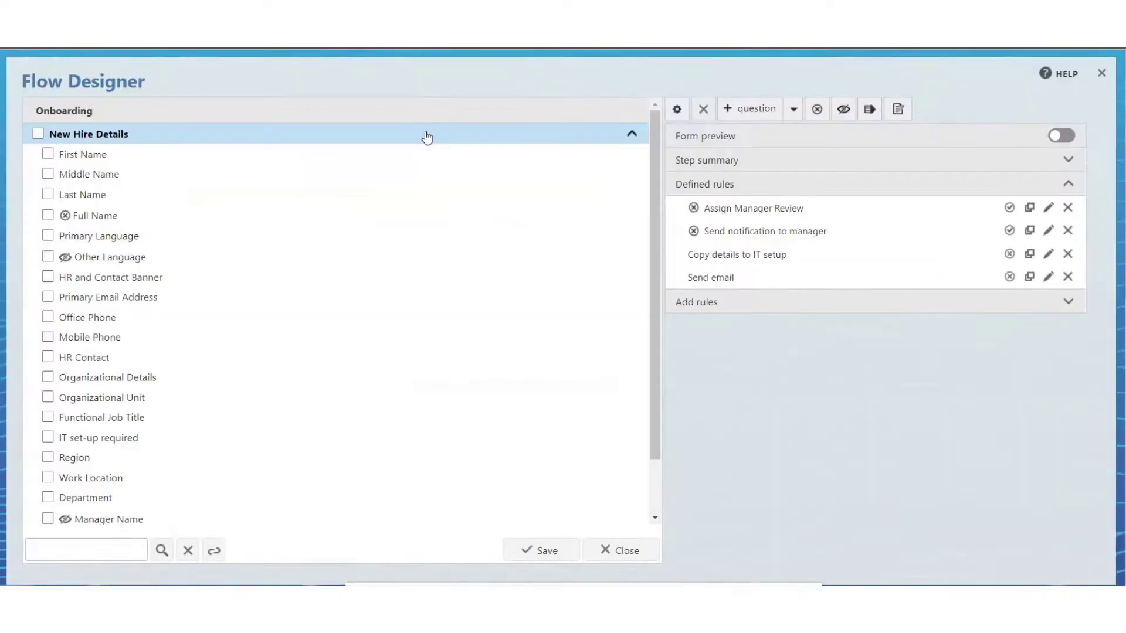
click(427, 137)
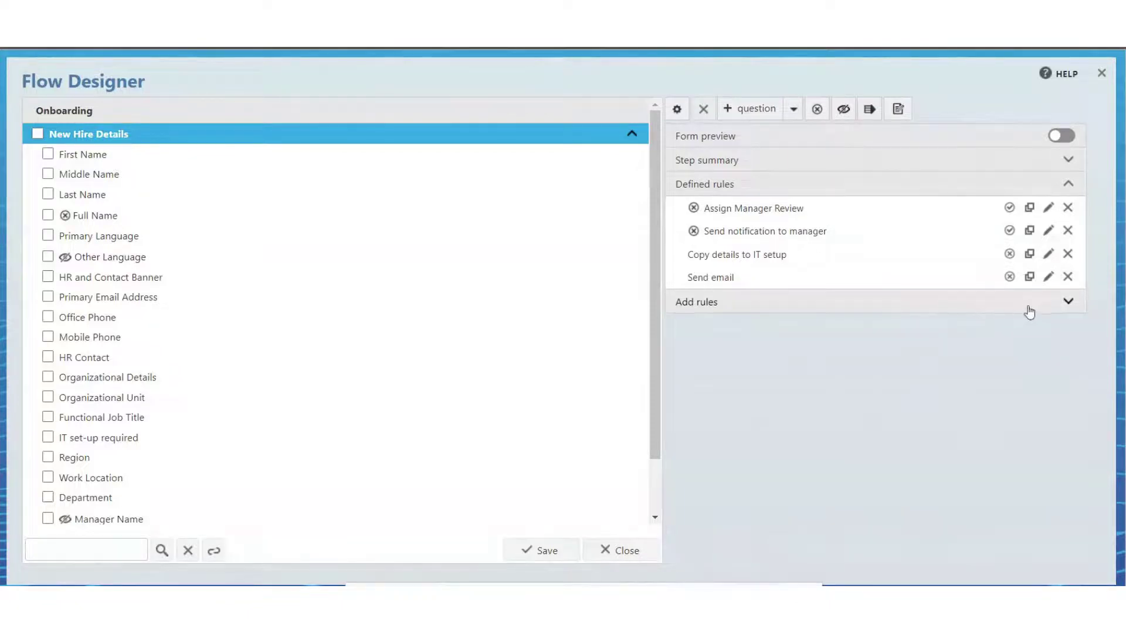
click(1067, 302)
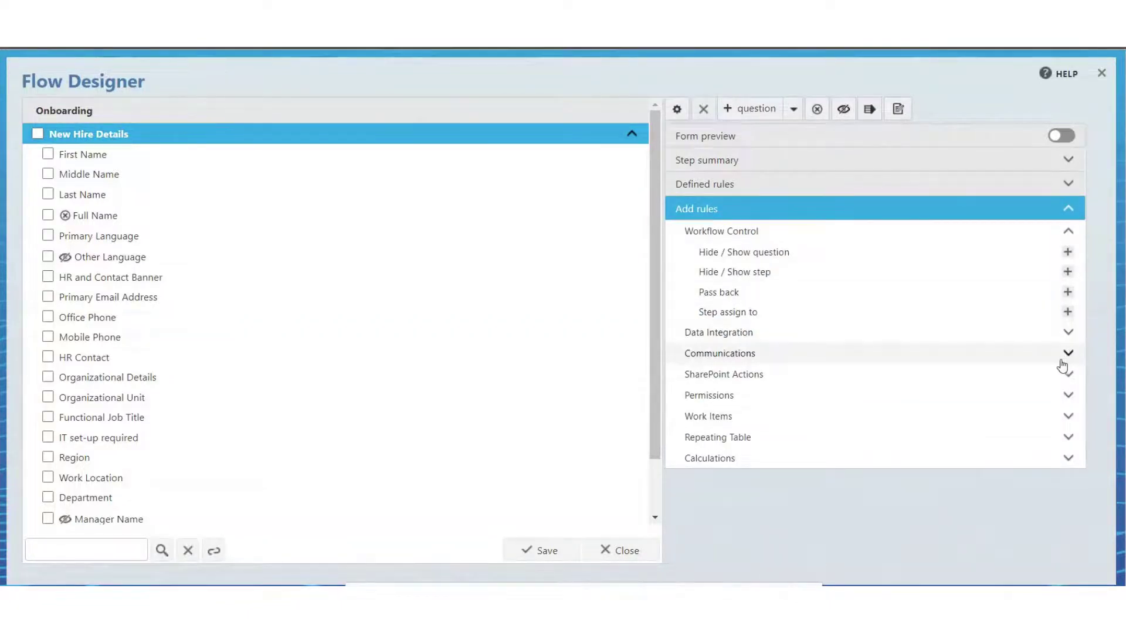
click(1064, 358)
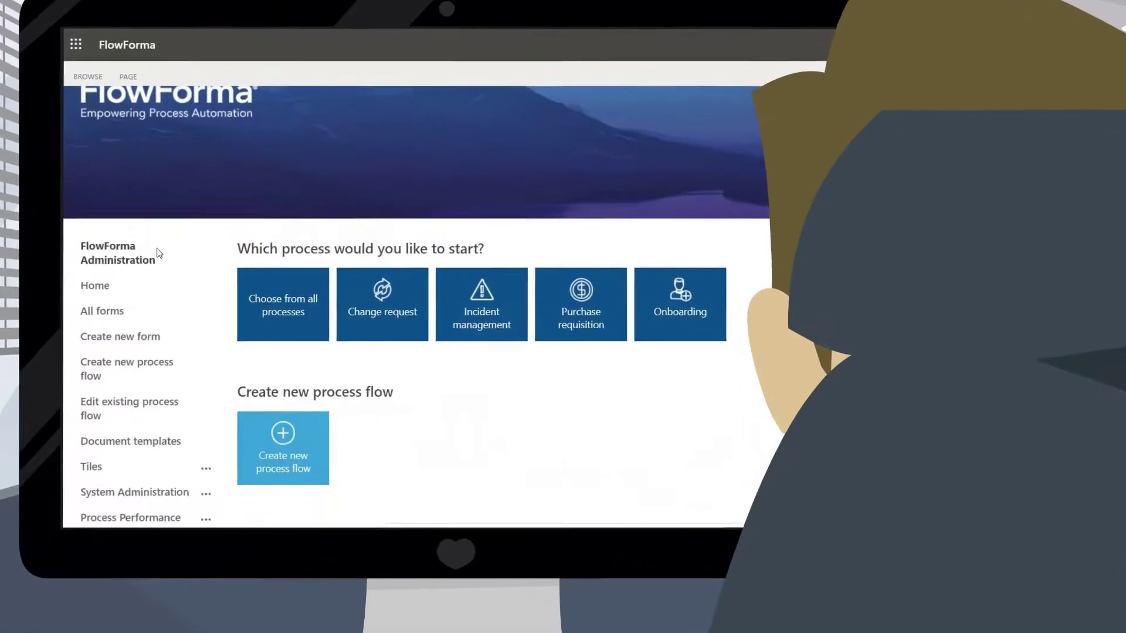
Enter the new hire's first name and move on to the Last Name field
scroll(154, 251, down, 2)
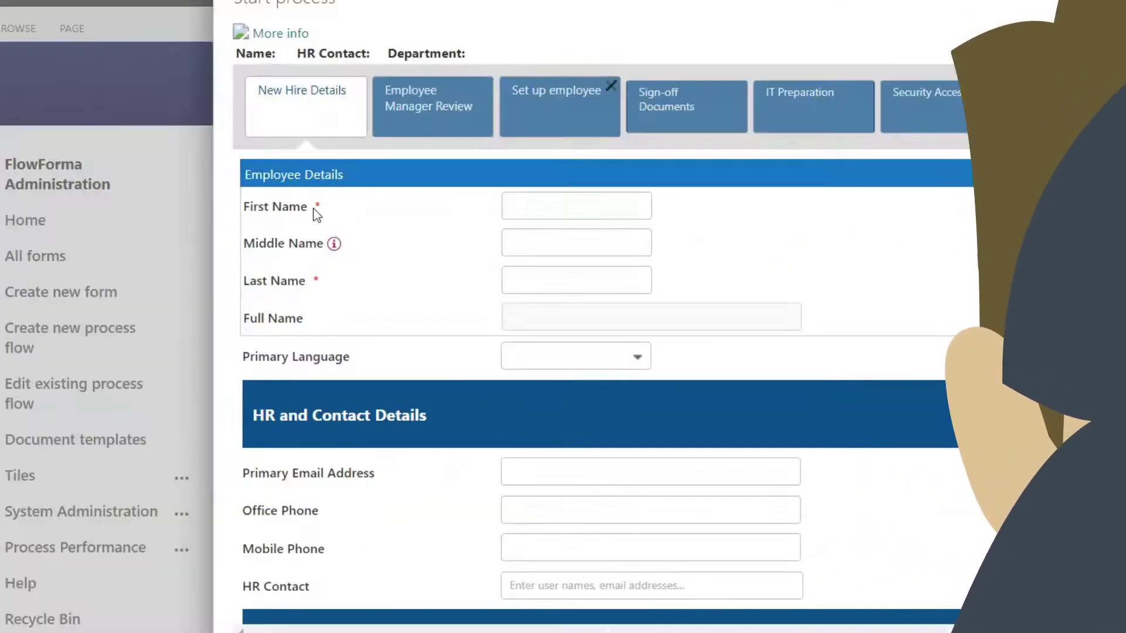
text(James)
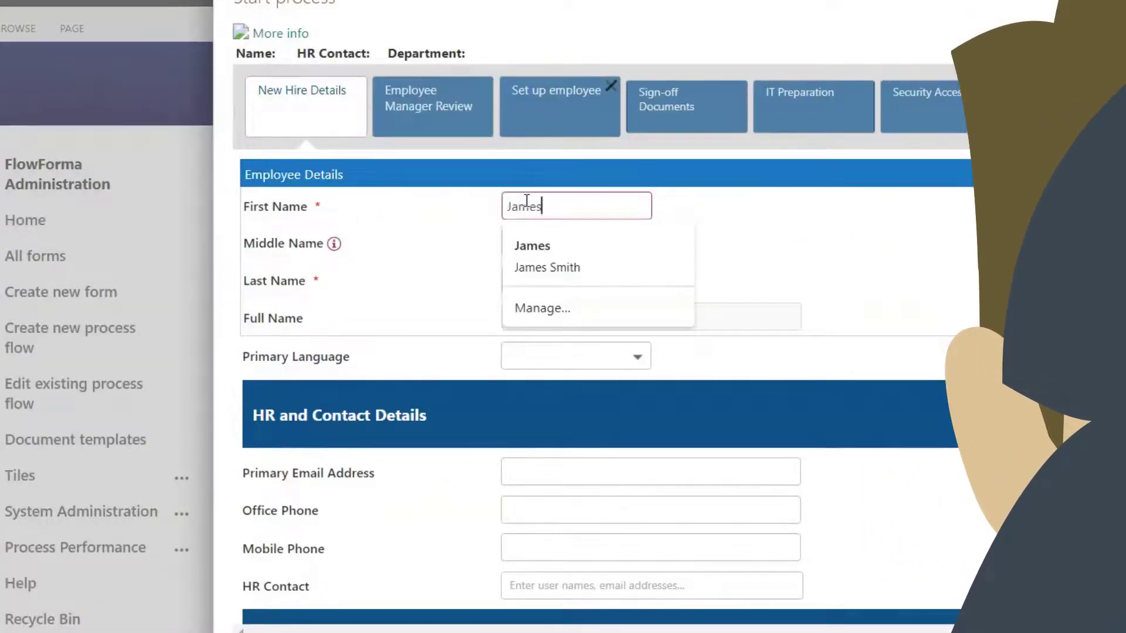
click(554, 286)
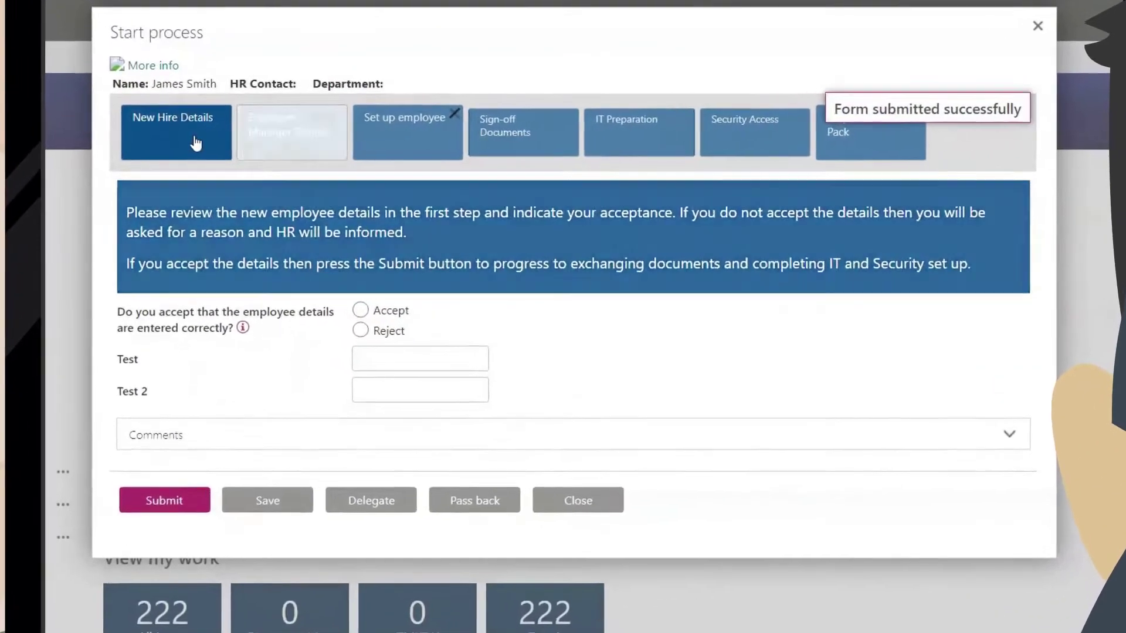
Check the submitted New Hire Details, then go back to the Employee Manager Review step
click(195, 143)
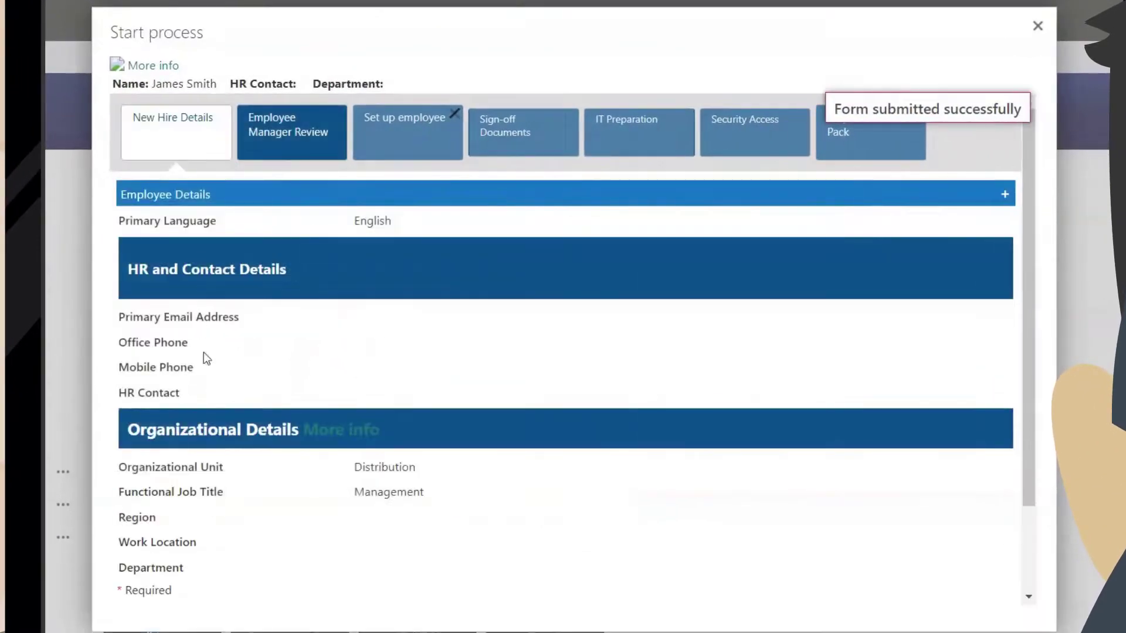
click(301, 151)
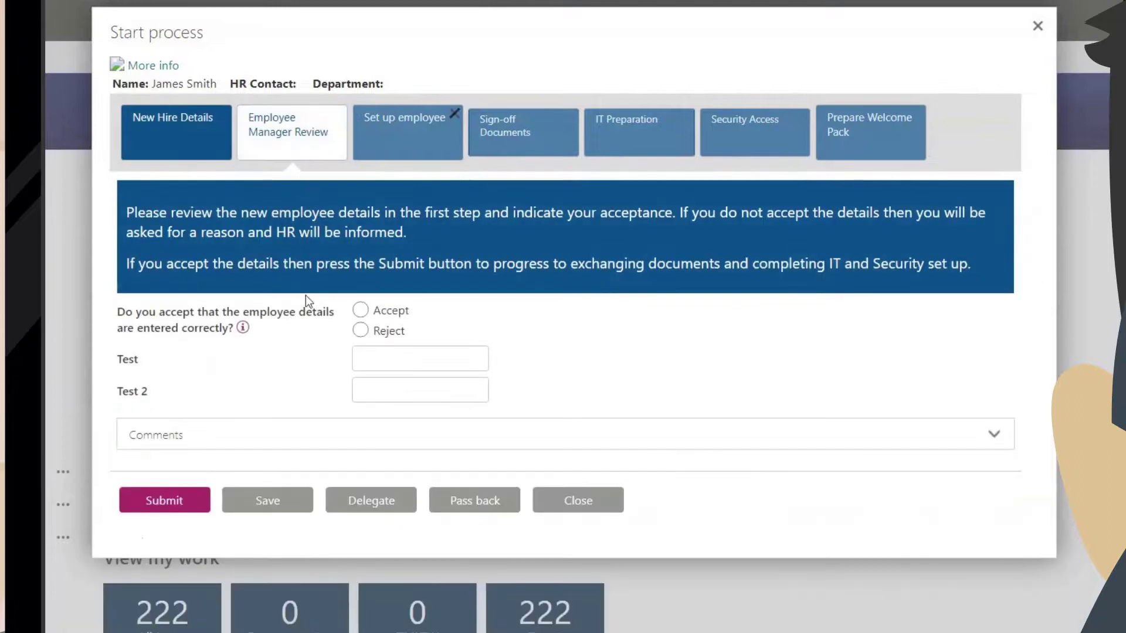